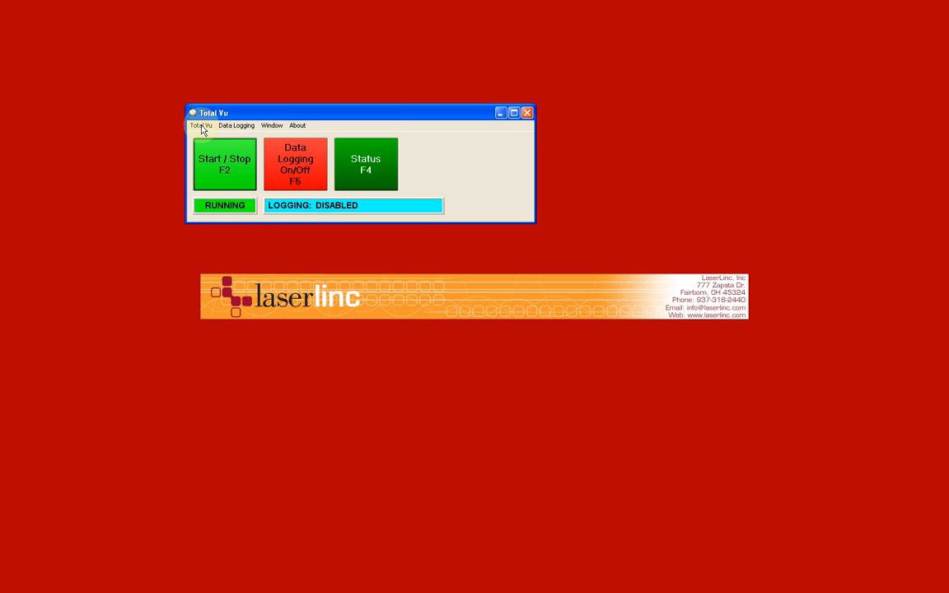
Step: Open the full configuration and review the TLAser230 scanner's settings, then close them
left_click(201, 126)
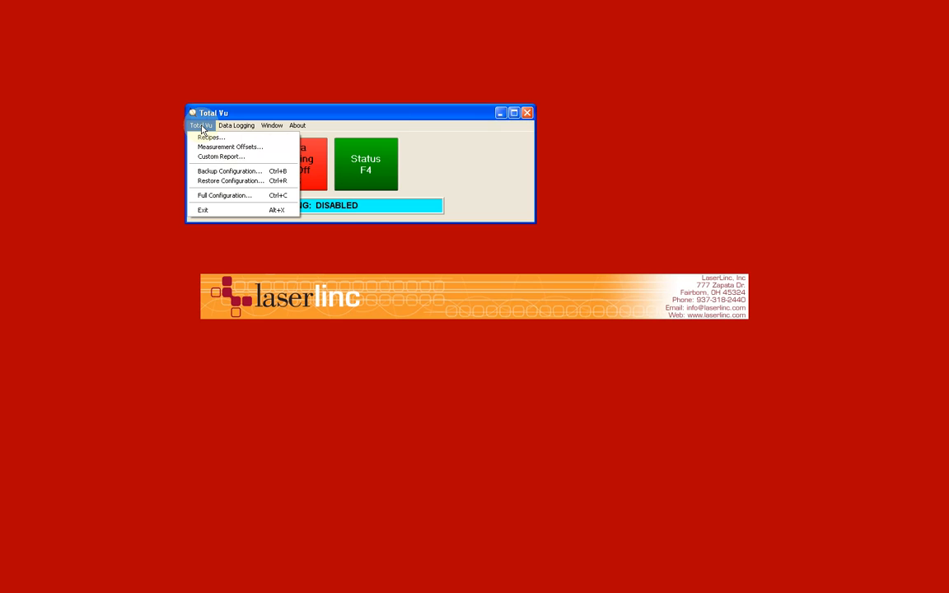
left_click(238, 198)
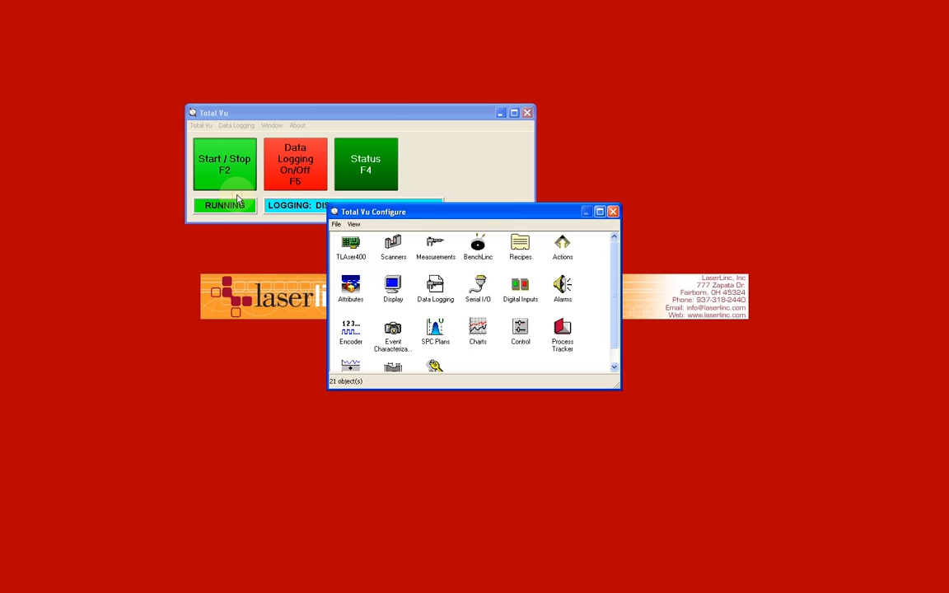
double_click(393, 246)
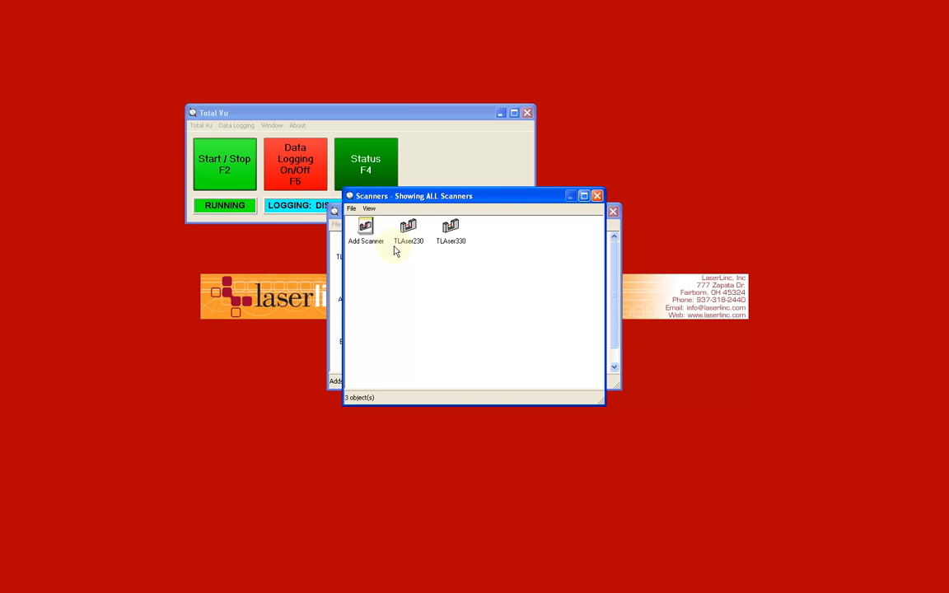
double_click(403, 237)
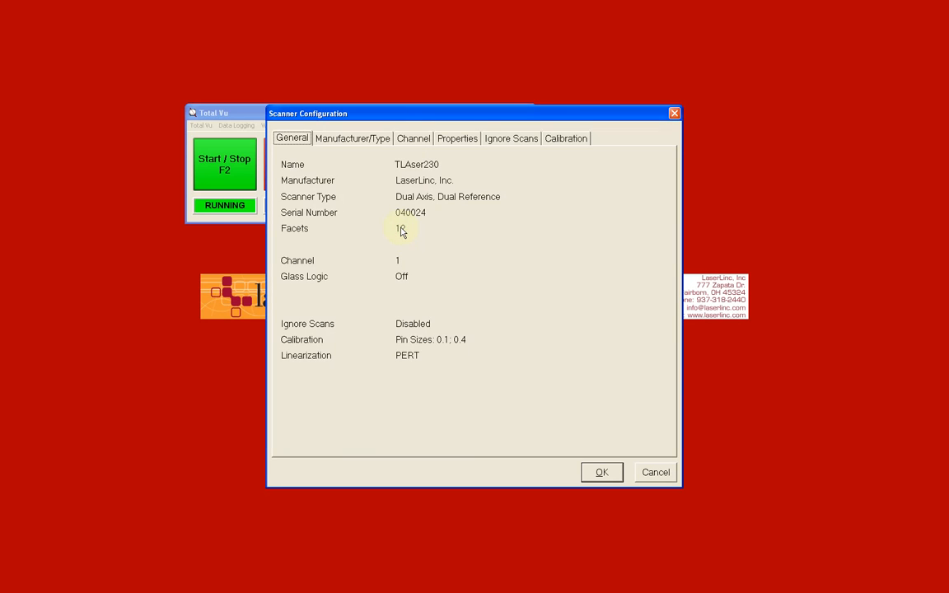
left_click(654, 473)
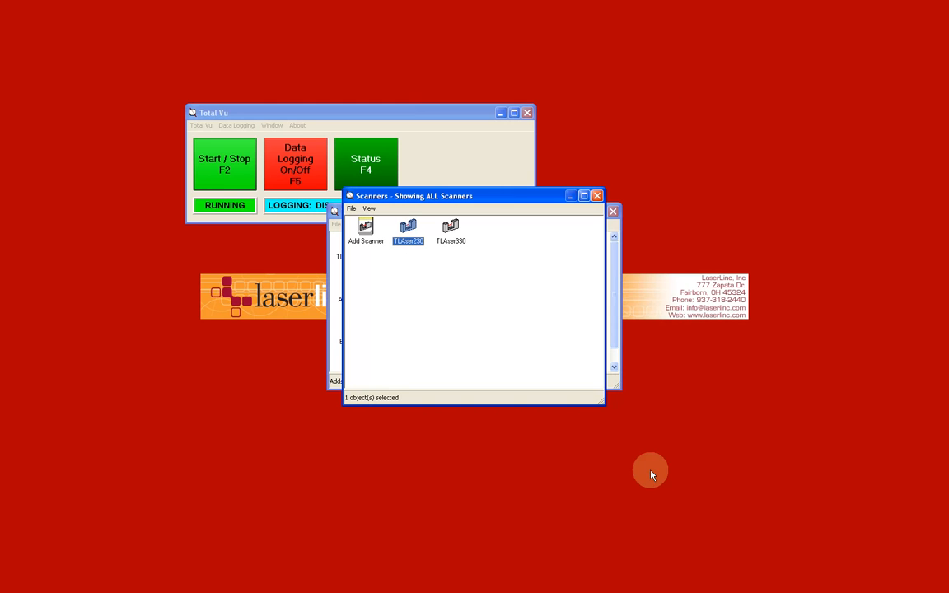
left_click(597, 196)
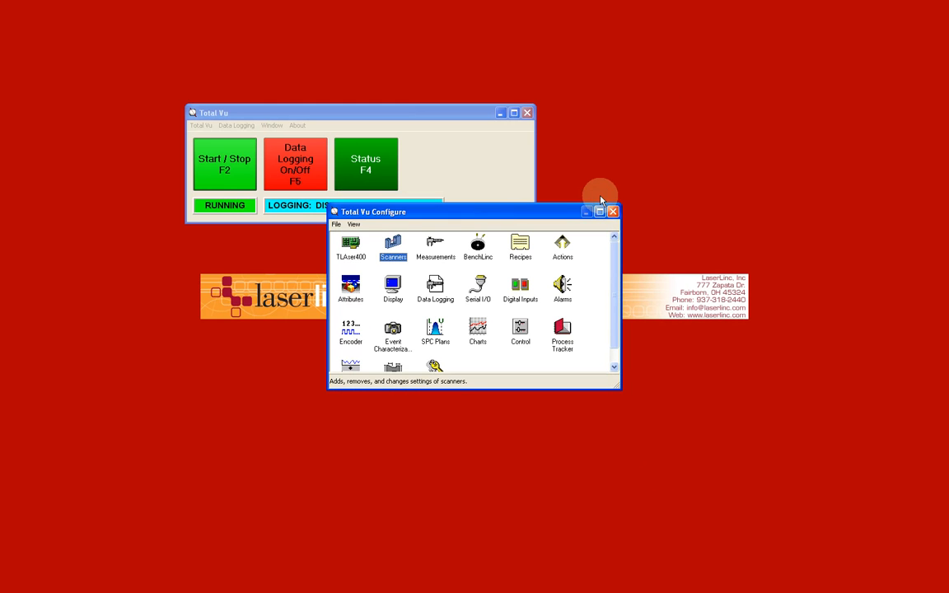
Step: Start a new scanner measurement and select TLAser230 as its source scanner
double_click(435, 247)
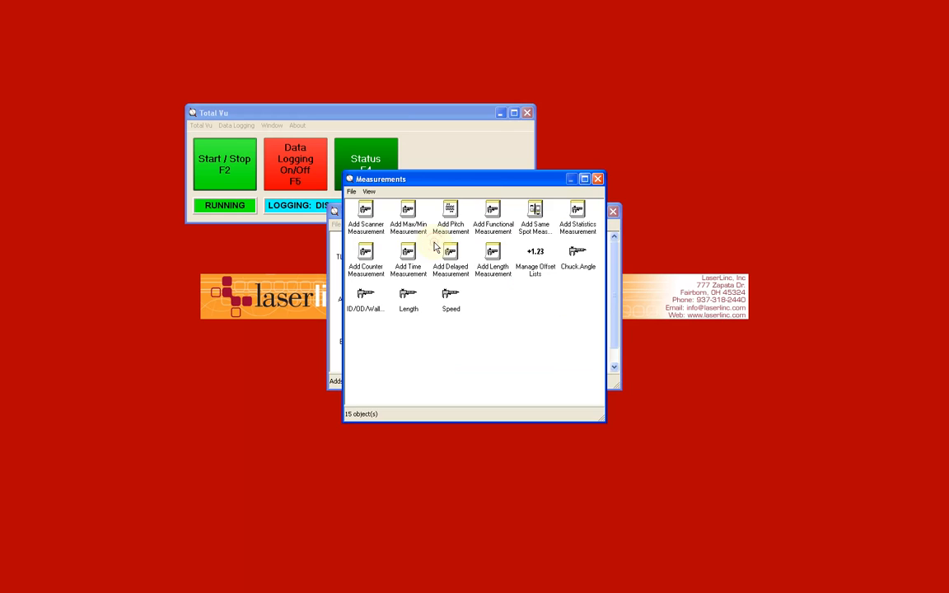
double_click(365, 214)
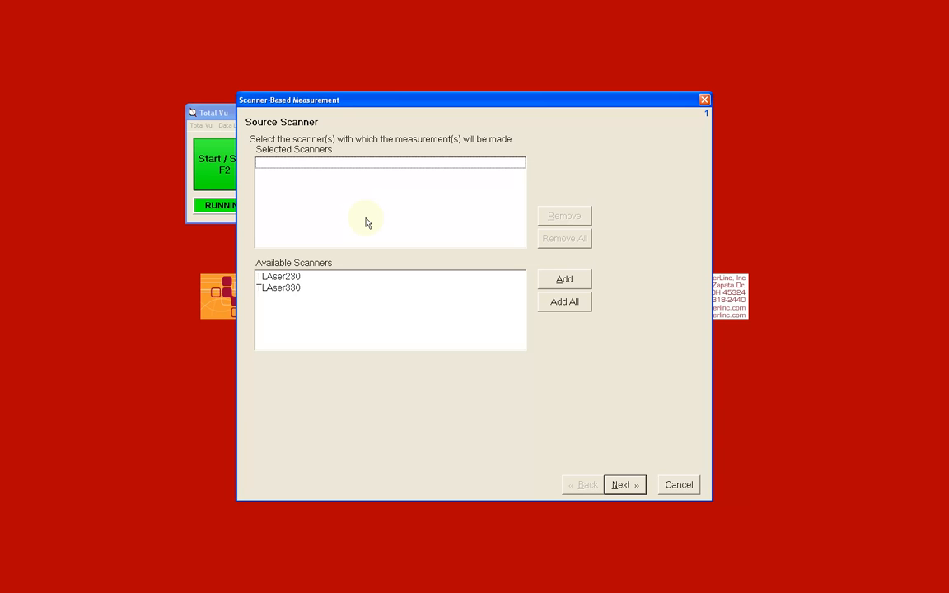
left_click(322, 277)
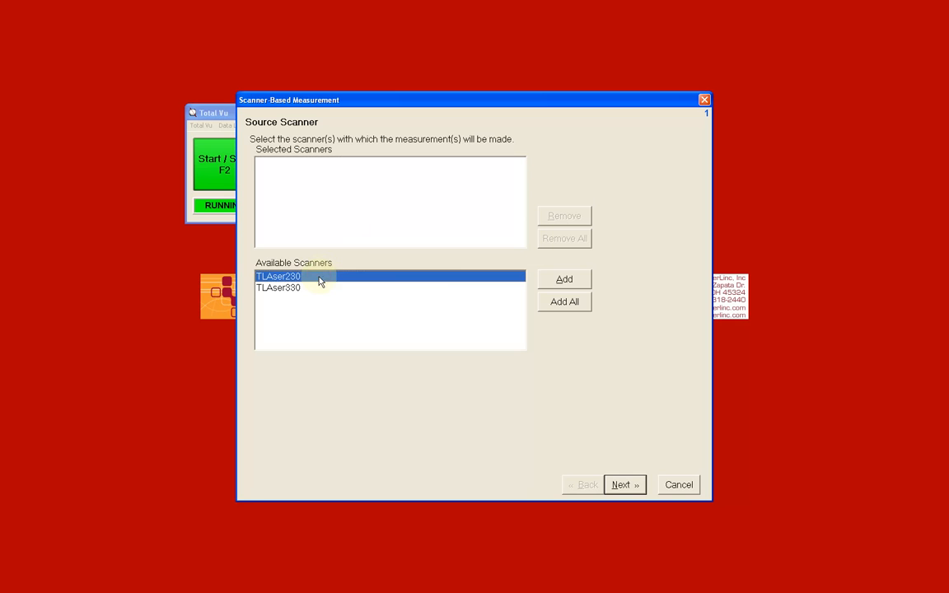
left_click(565, 281)
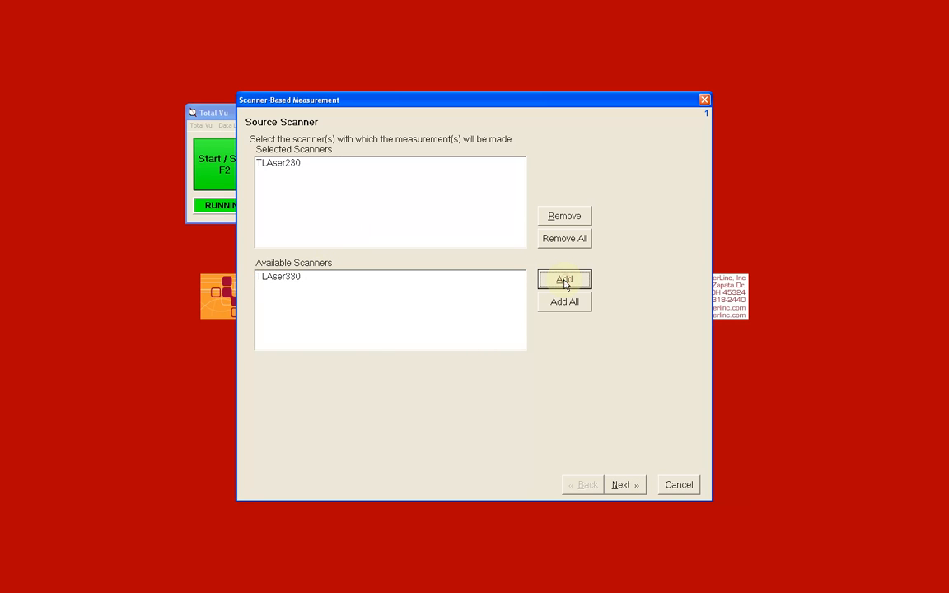
left_click(623, 486)
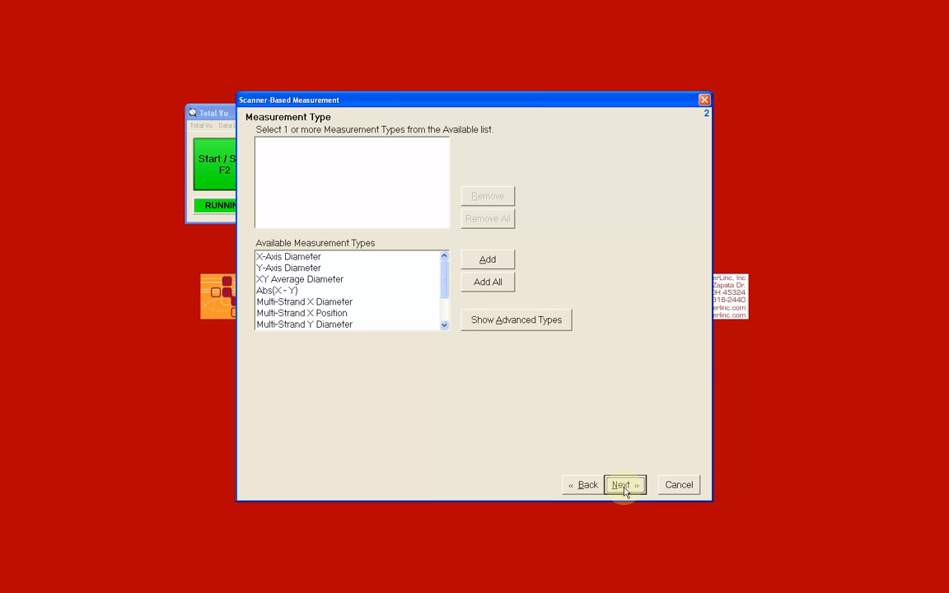
Step: Add XY Average Diameter as the measurement type and continue
left_click(543, 326)
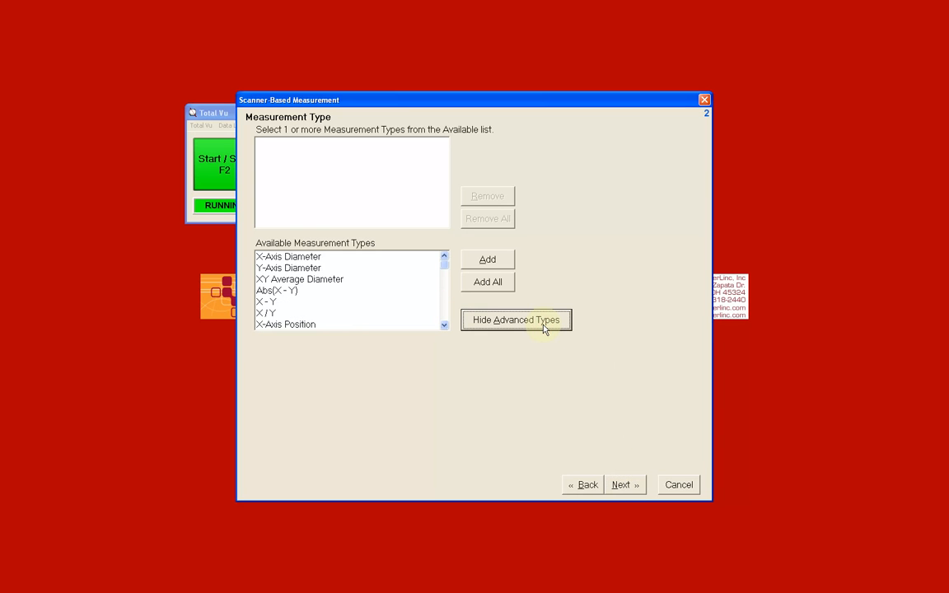
left_click(544, 328)
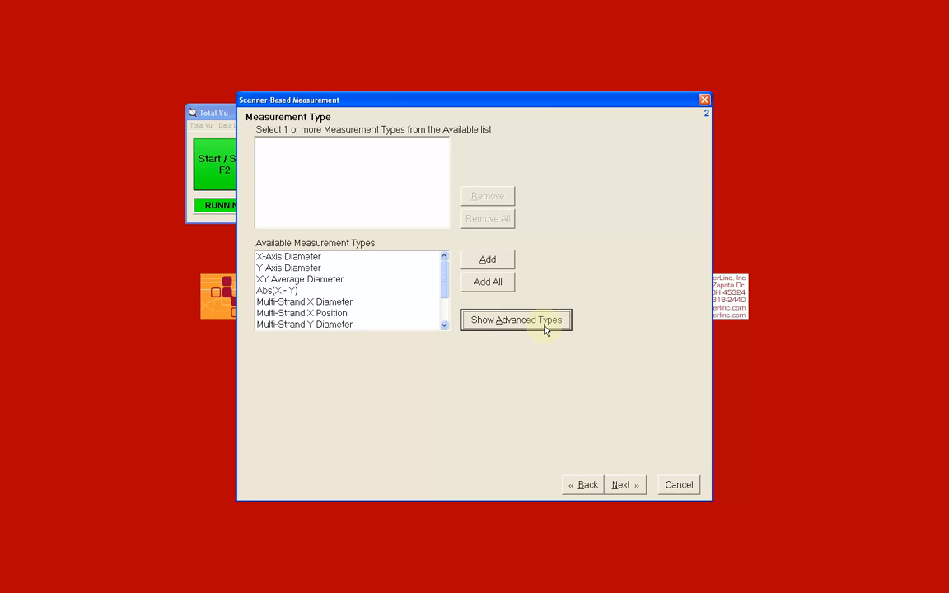
left_click(400, 279)
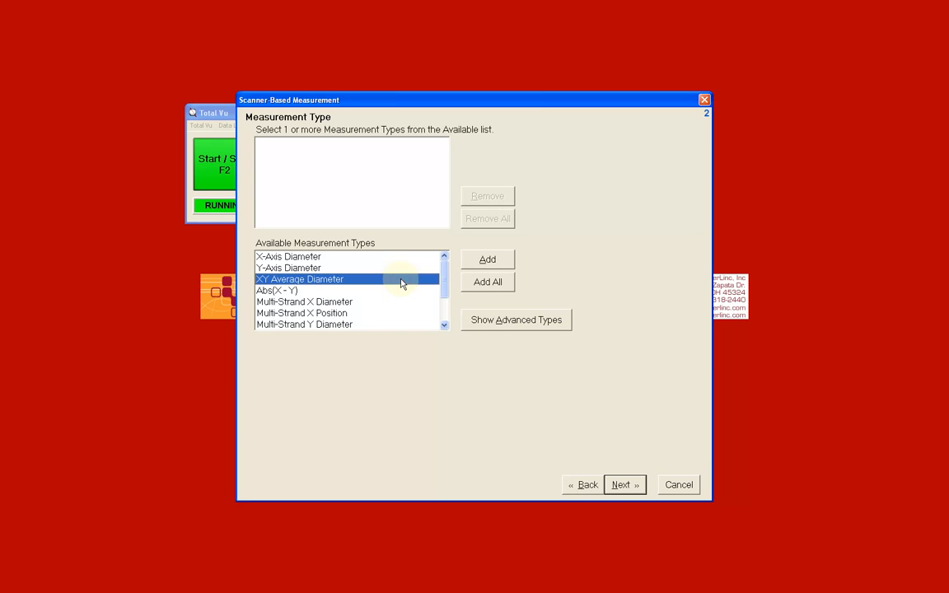
left_click(479, 264)
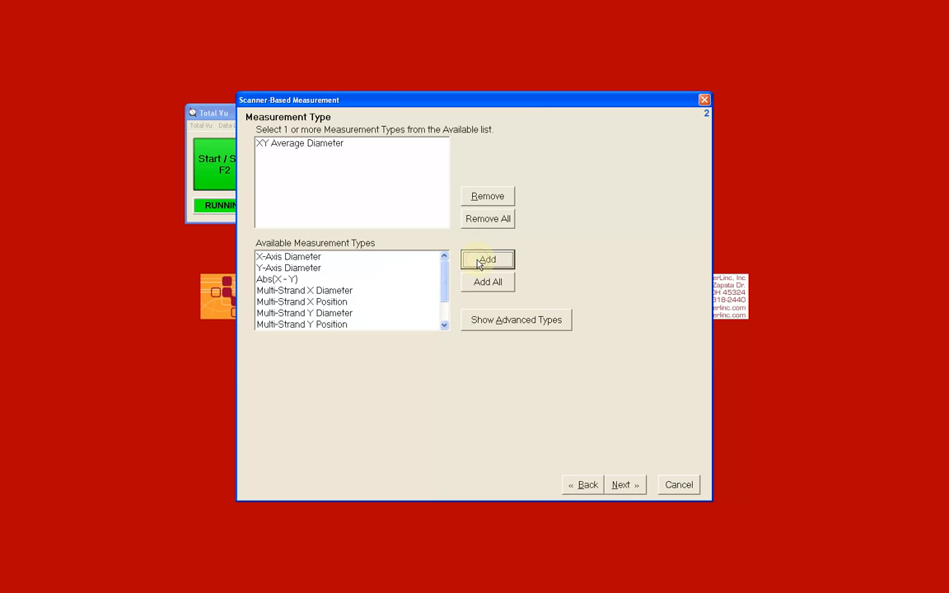
left_click(621, 486)
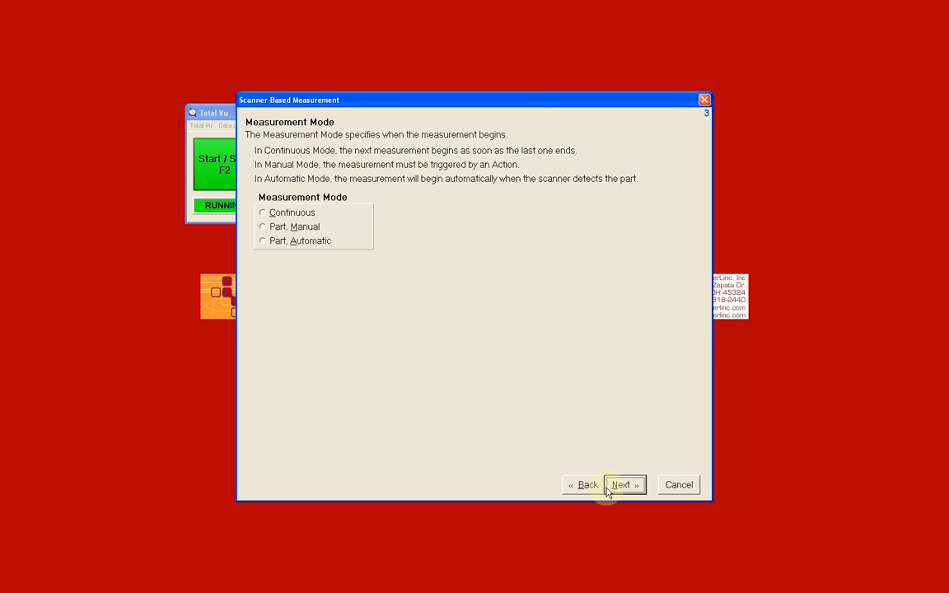
Step: Set the measurement mode to Part, Manual and continue
left_click(263, 213)
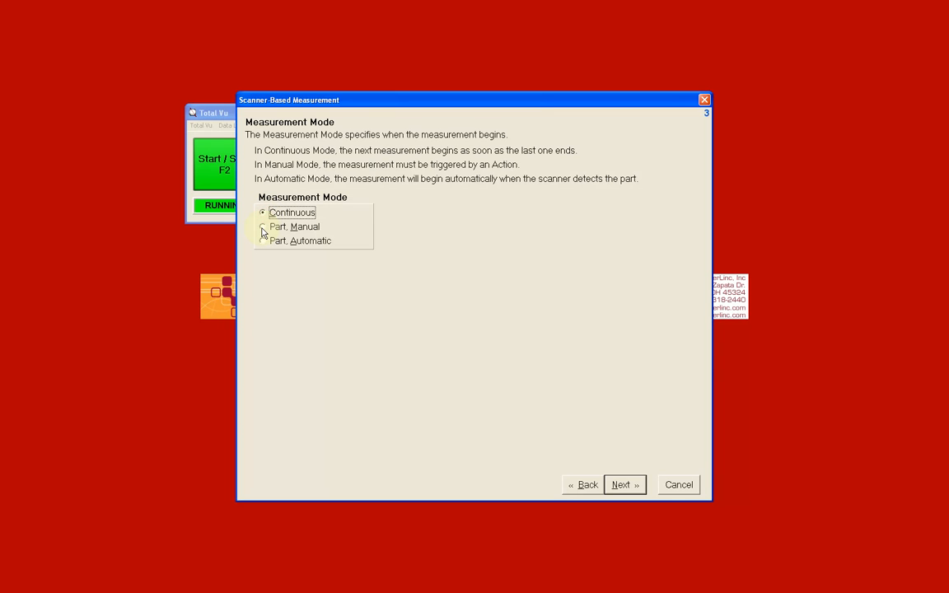
left_click(263, 227)
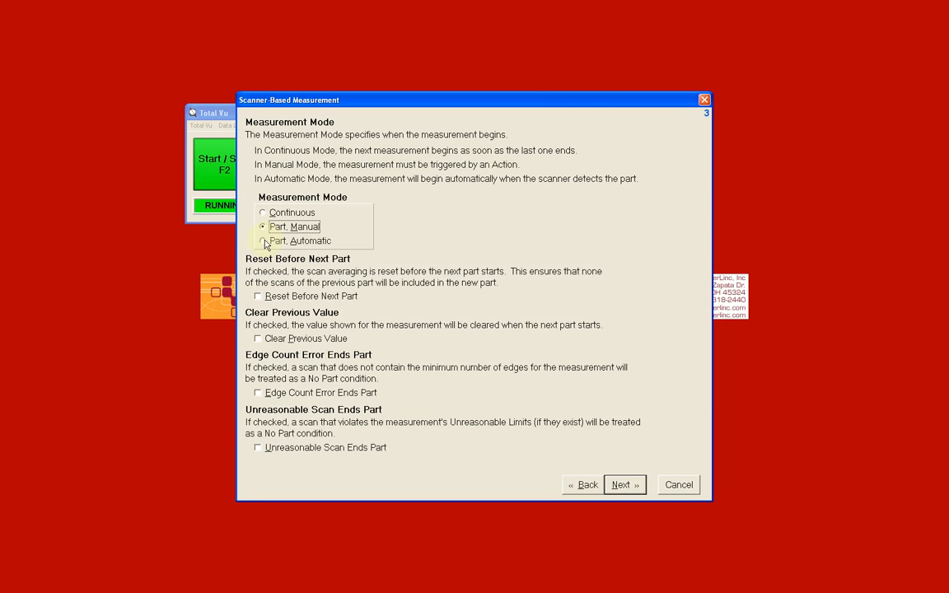
left_click(262, 242)
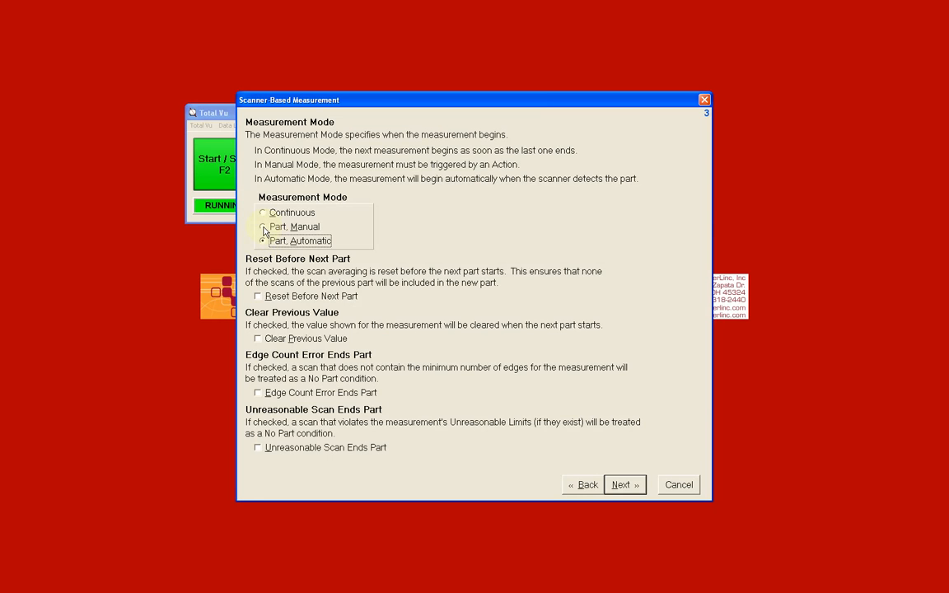
left_click(262, 226)
left_click(621, 488)
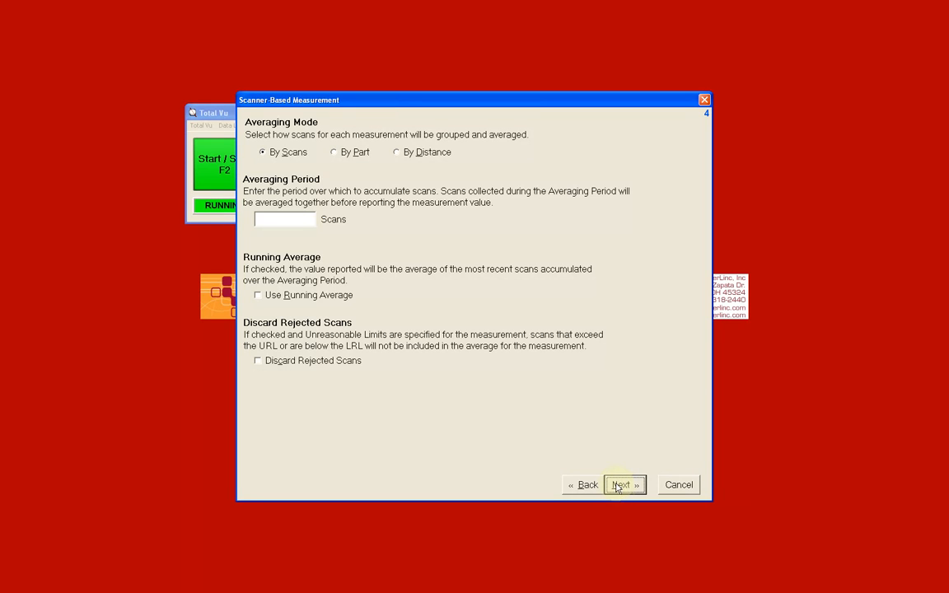
Step: Set averaging mode By Scans with an averaging period of 48 scans
left_click(311, 218)
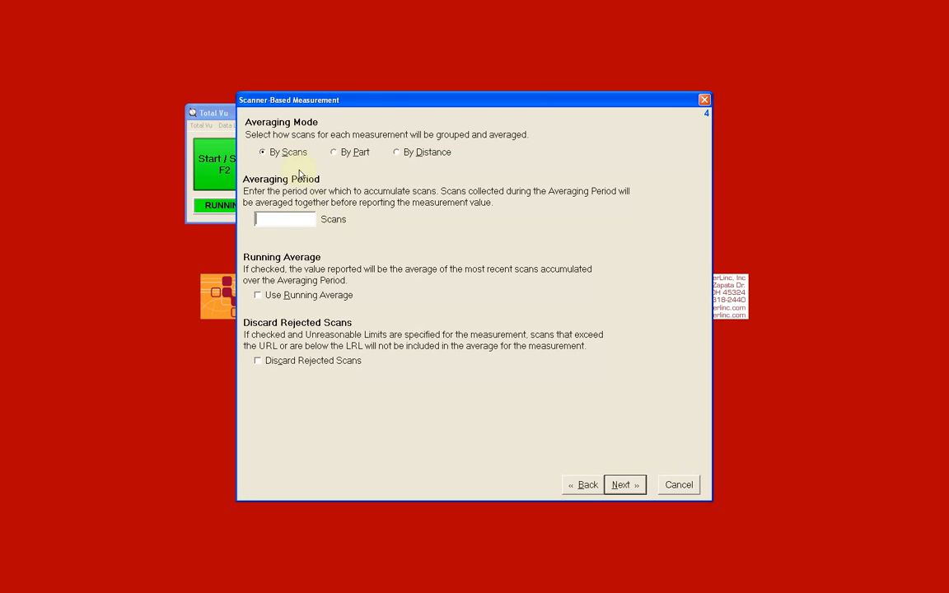
left_click(264, 155)
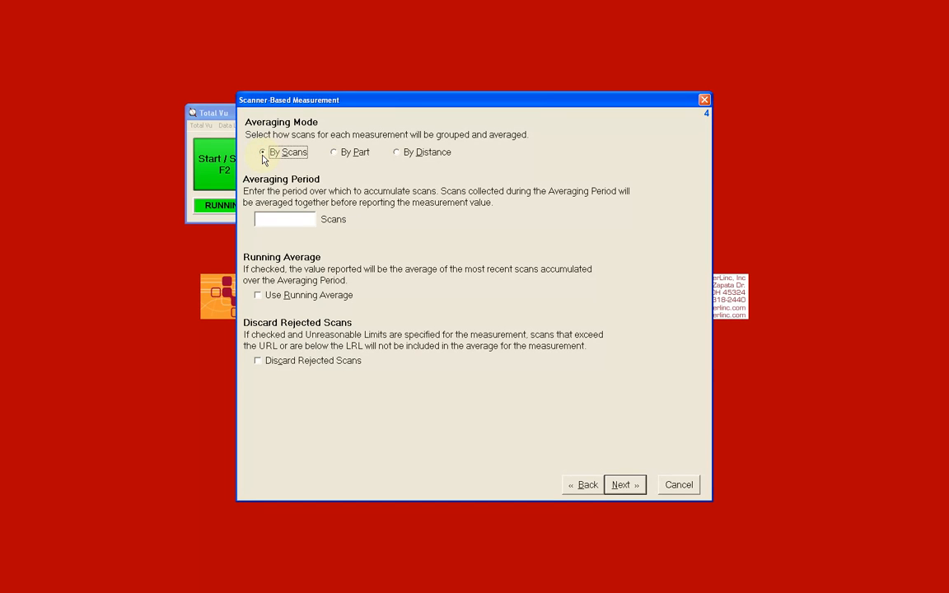
left_click(270, 222)
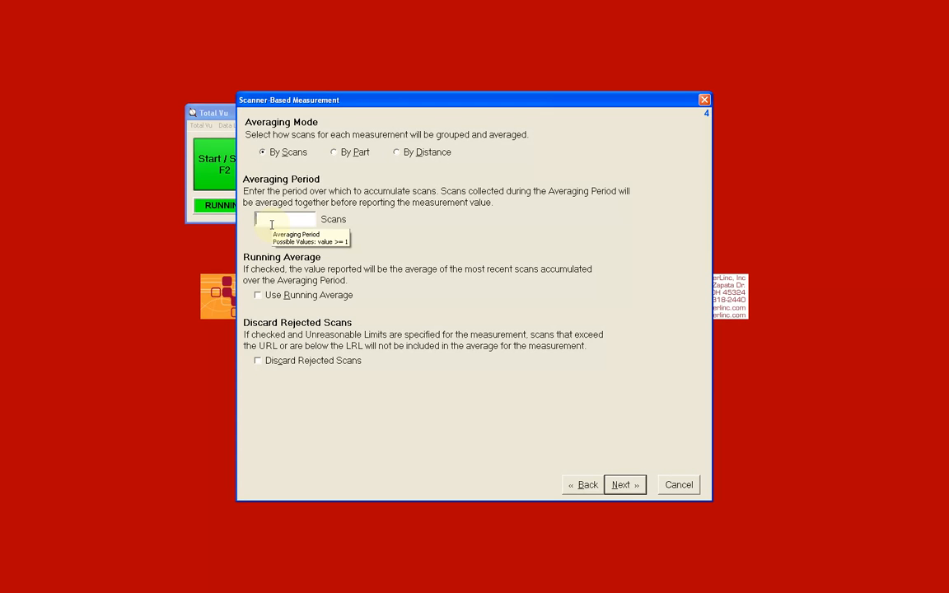
type("48")
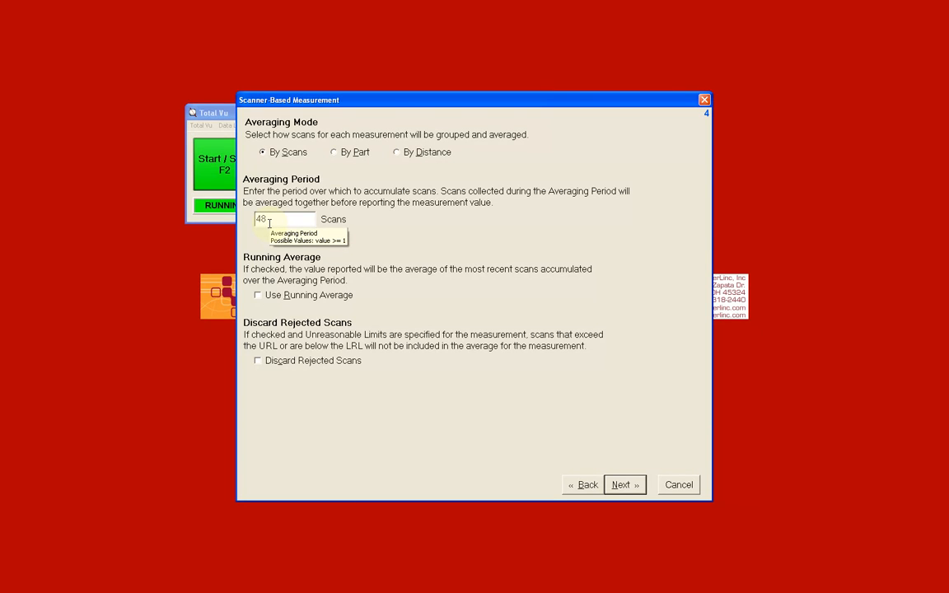
Step: Try the By Distance and By Part averaging modes with a fixed scan count, then return to By Scans
left_click(398, 155)
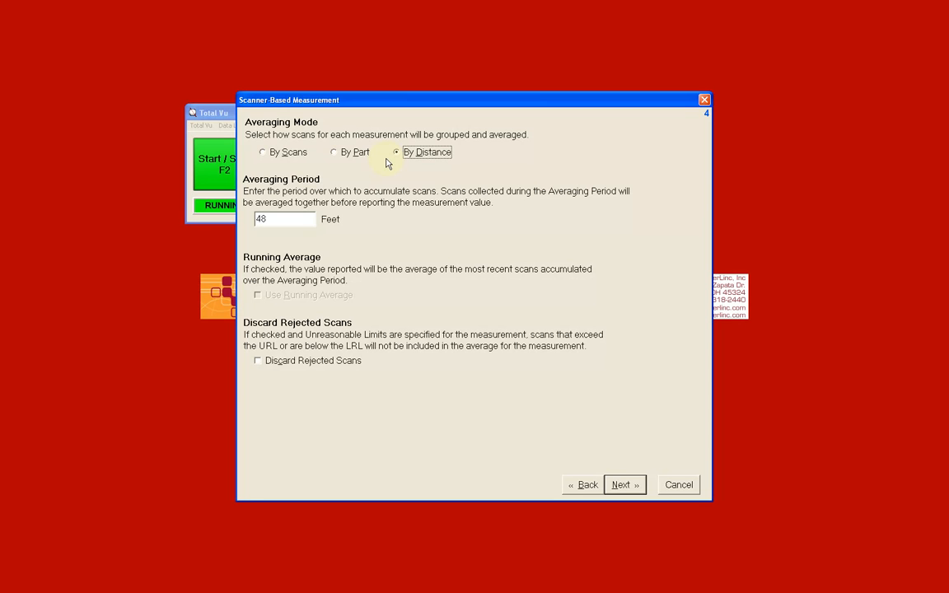
left_click(335, 154)
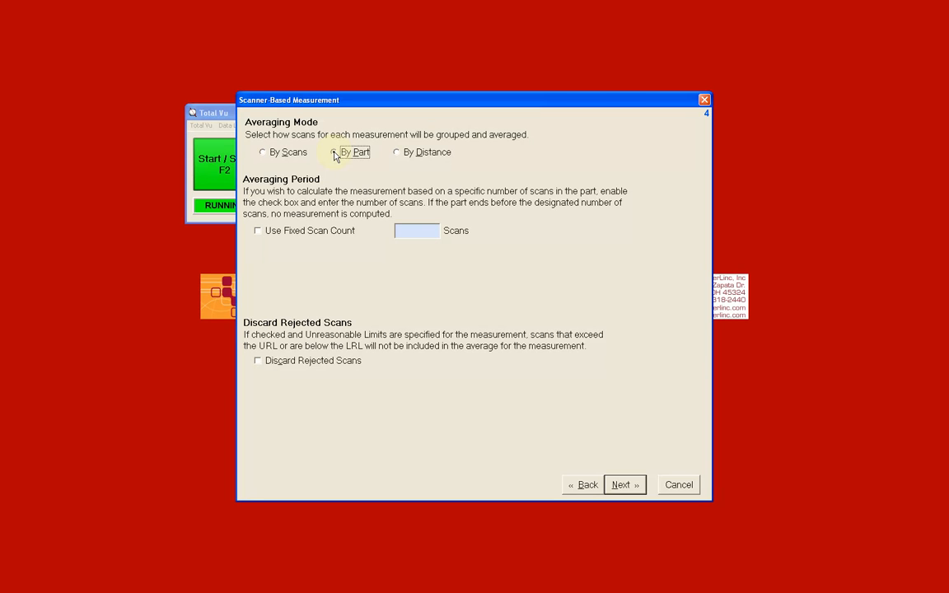
left_click(258, 232)
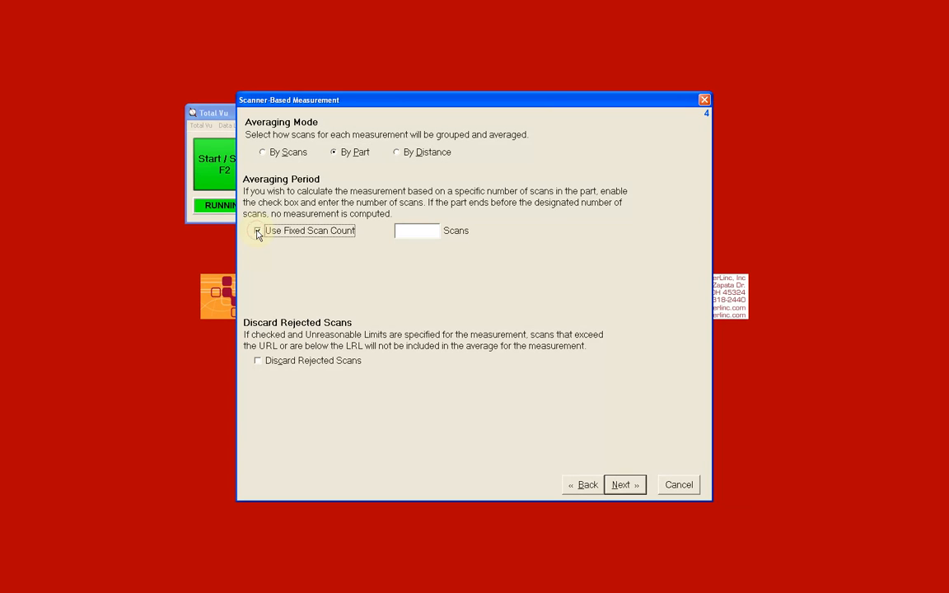
left_click(425, 231)
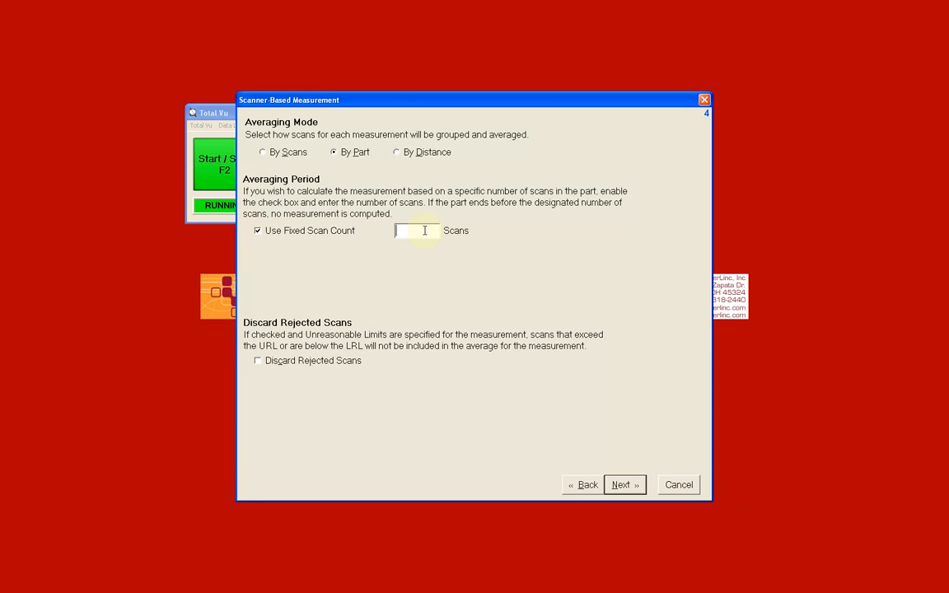
left_click(263, 154)
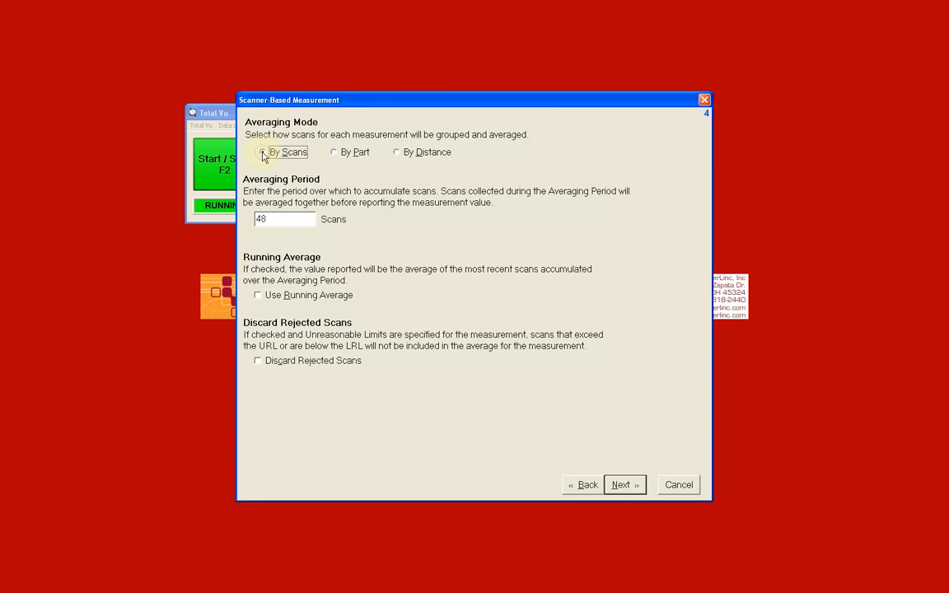
Step: Continue past the averaging and ignore-scans pages without running average or discarding rejected scans
left_click(282, 218)
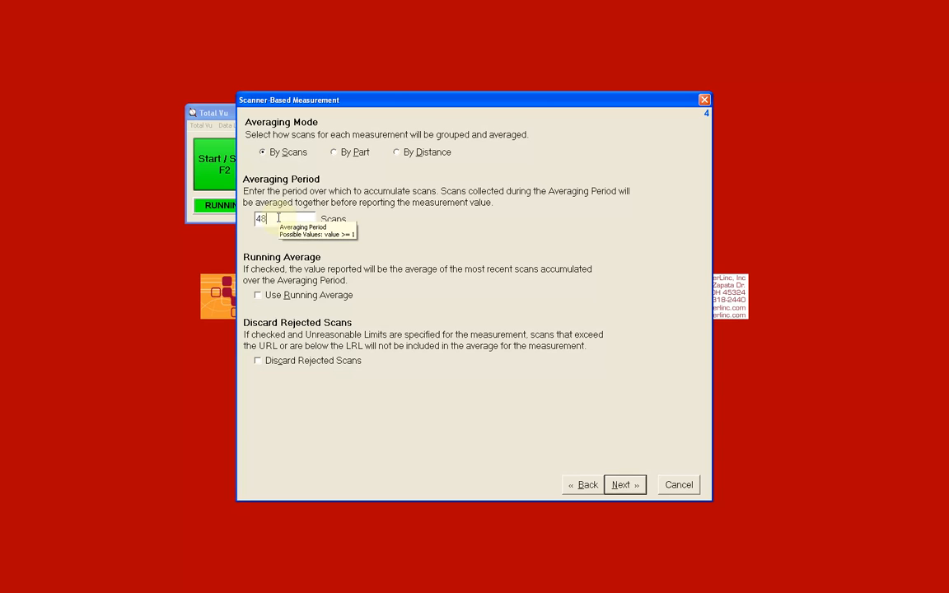
left_click(258, 296)
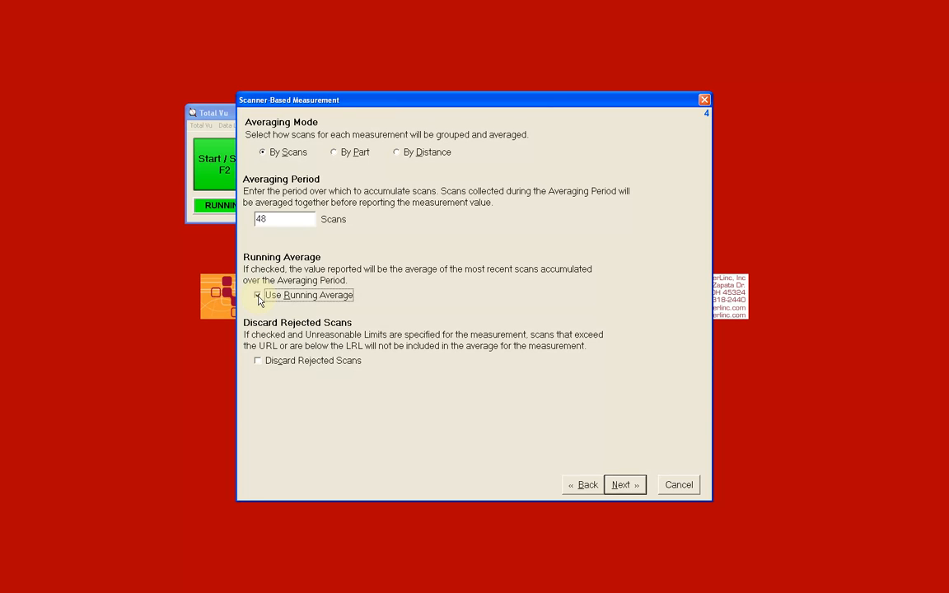
left_click(258, 363)
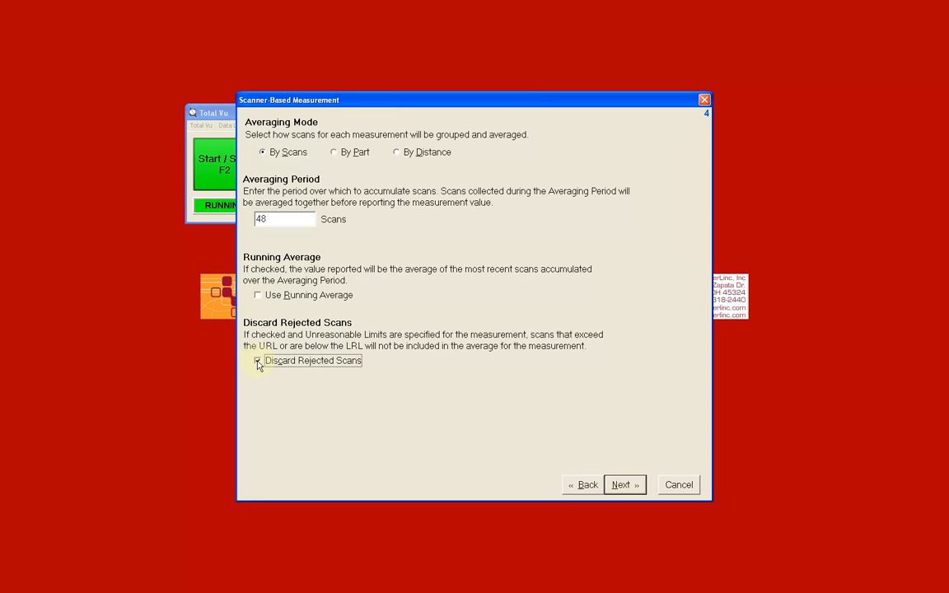
left_click(258, 362)
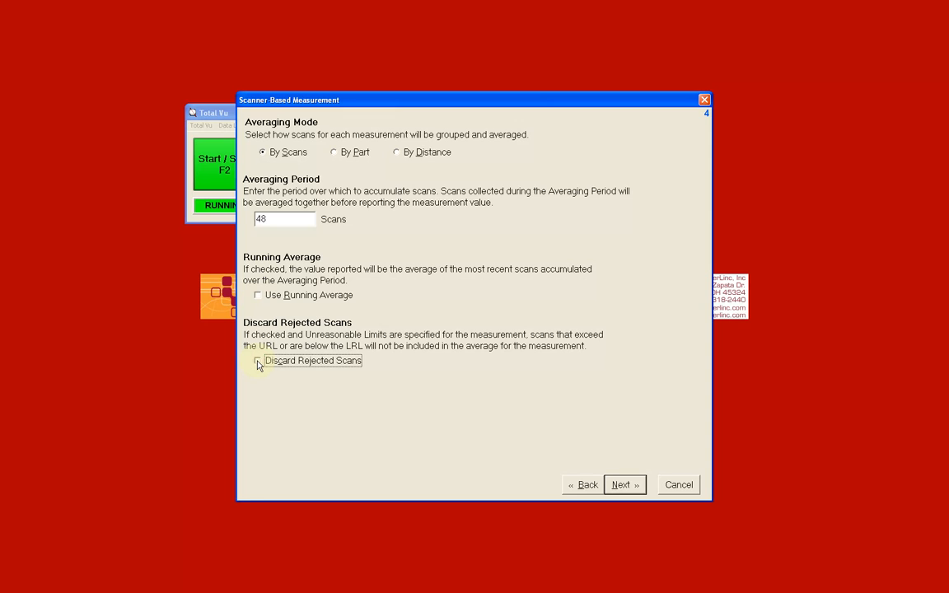
left_click(623, 486)
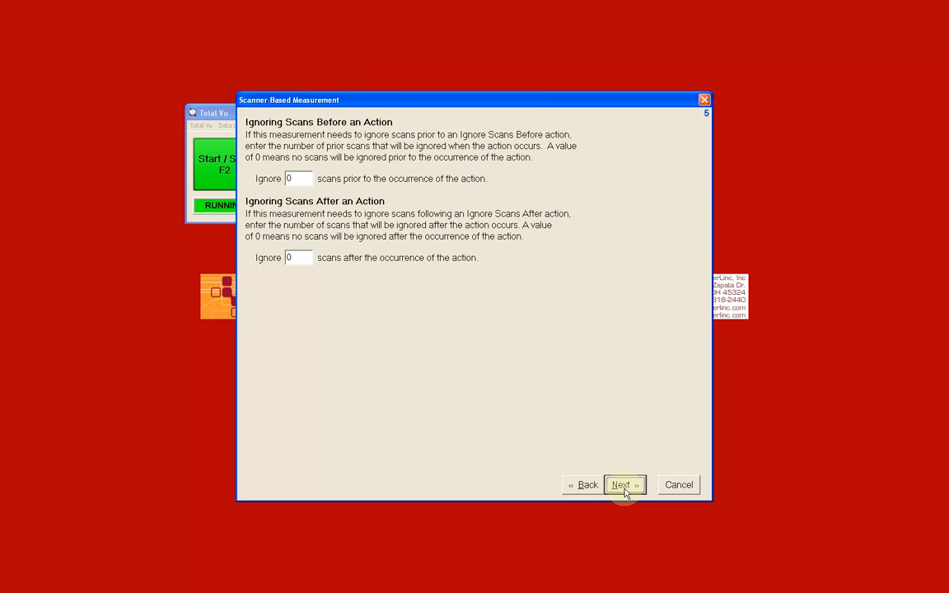
left_click(624, 486)
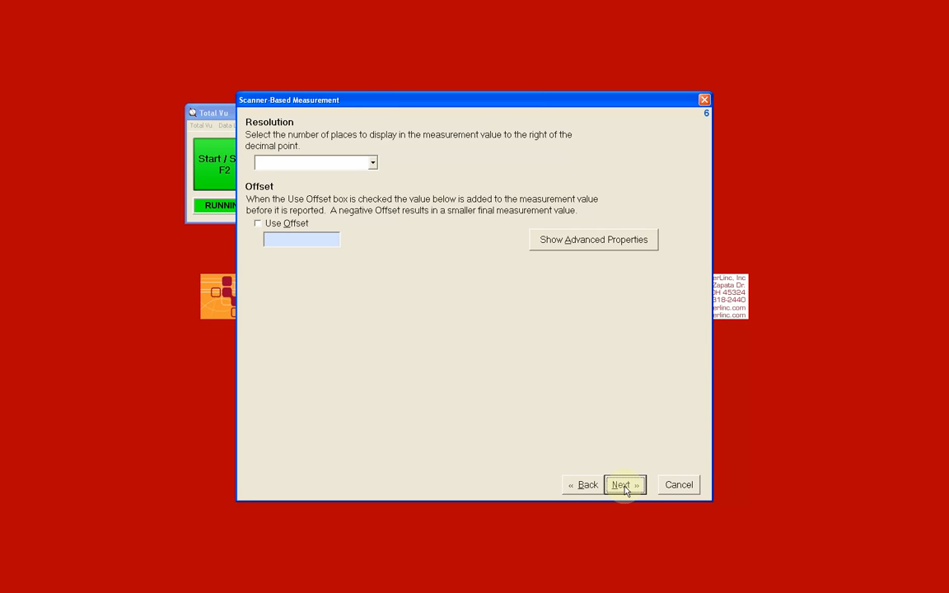
Step: Set the measurement display resolution to 6 decimal places (0.123456)
left_click(372, 162)
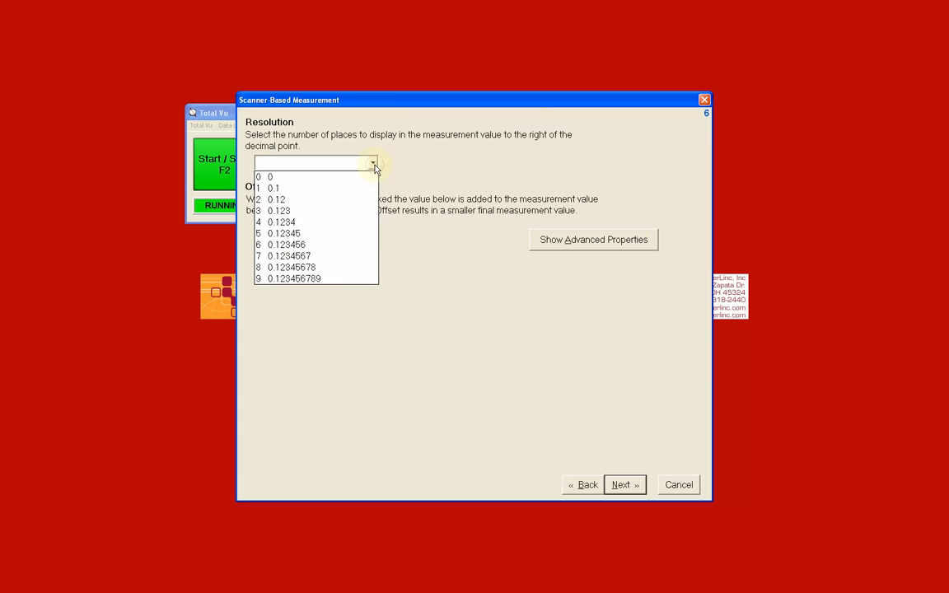
left_click(369, 249)
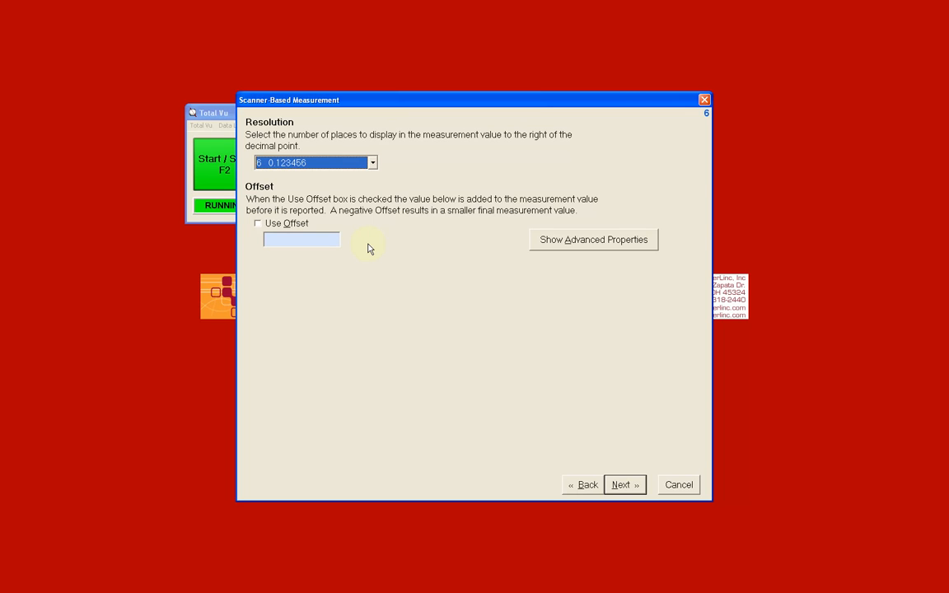
left_click(258, 225)
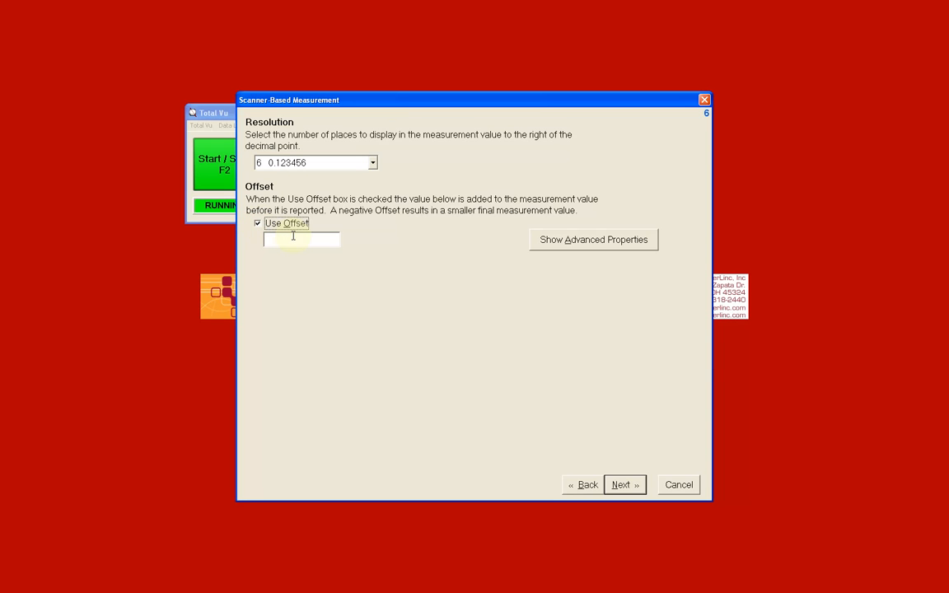
left_click(292, 238)
left_click(258, 224)
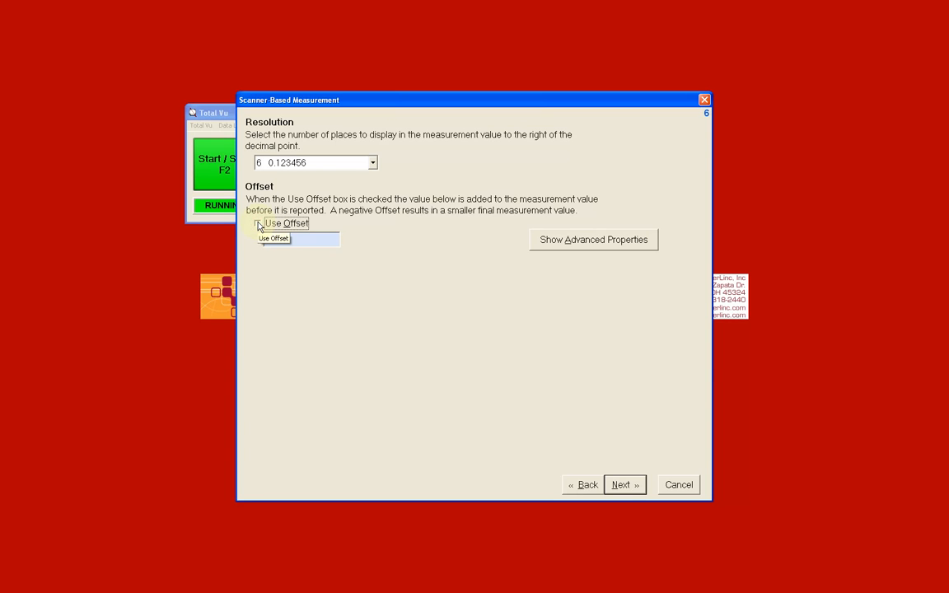
Step: Review the advanced calibration and indexing properties, hide them again, and continue to the next page
left_click(567, 240)
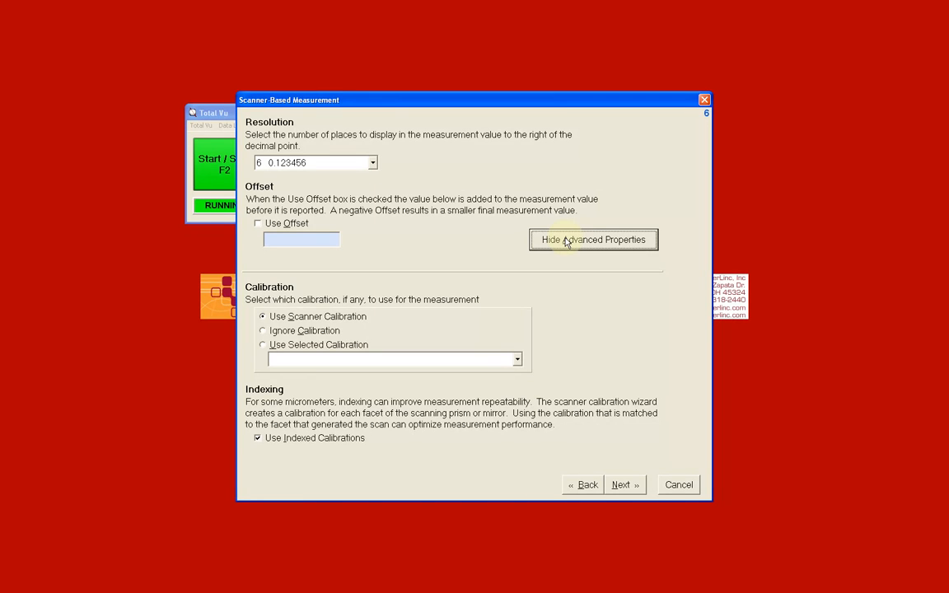
left_click(566, 241)
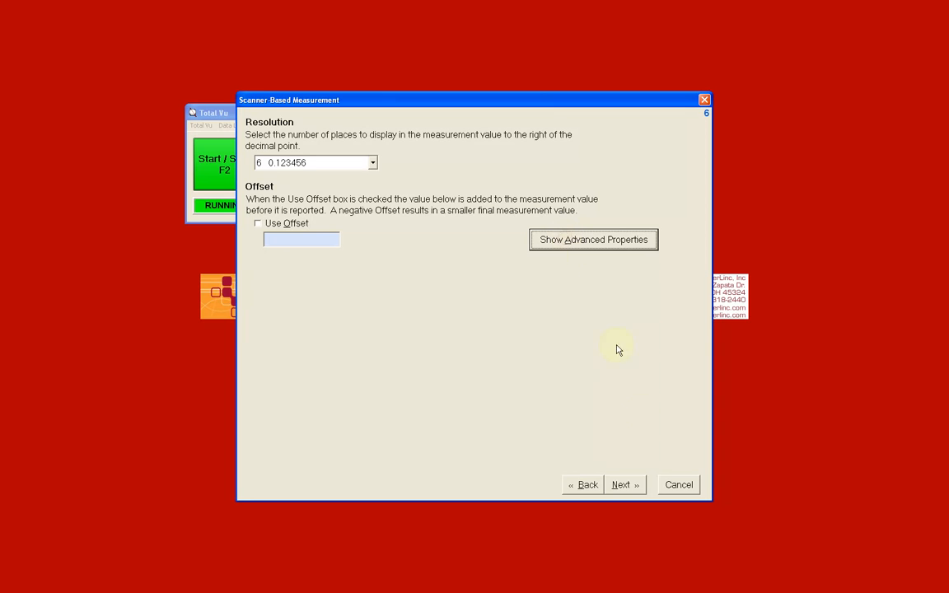
left_click(623, 485)
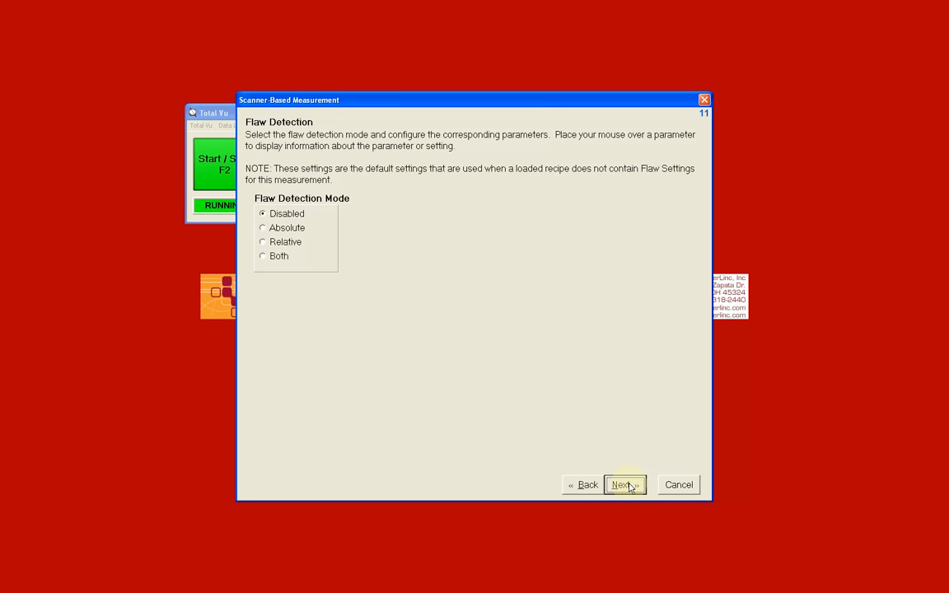
Step: Continue past flaw detection with it Disabled, select the Standard SPC plan, and continue
left_click(628, 486)
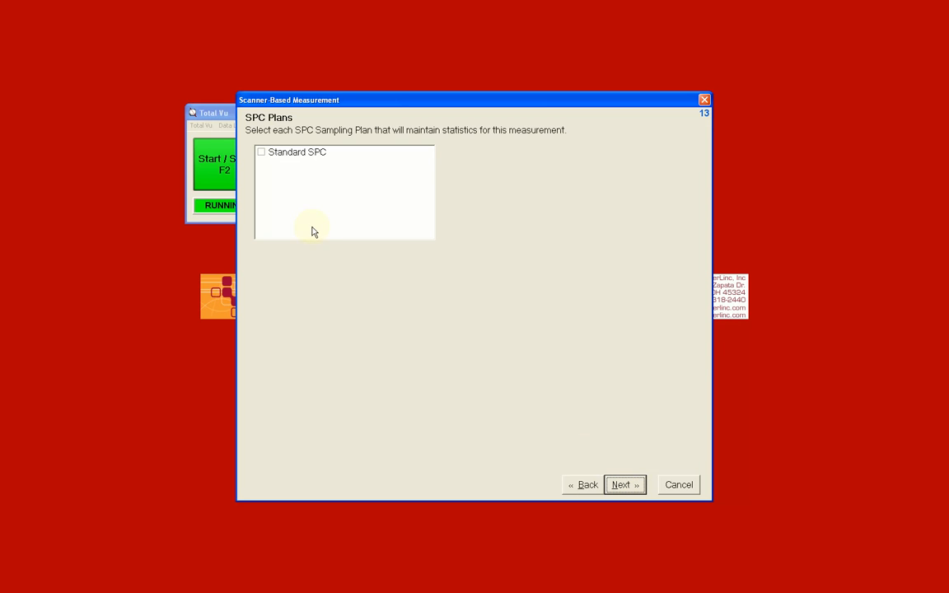
left_click(261, 156)
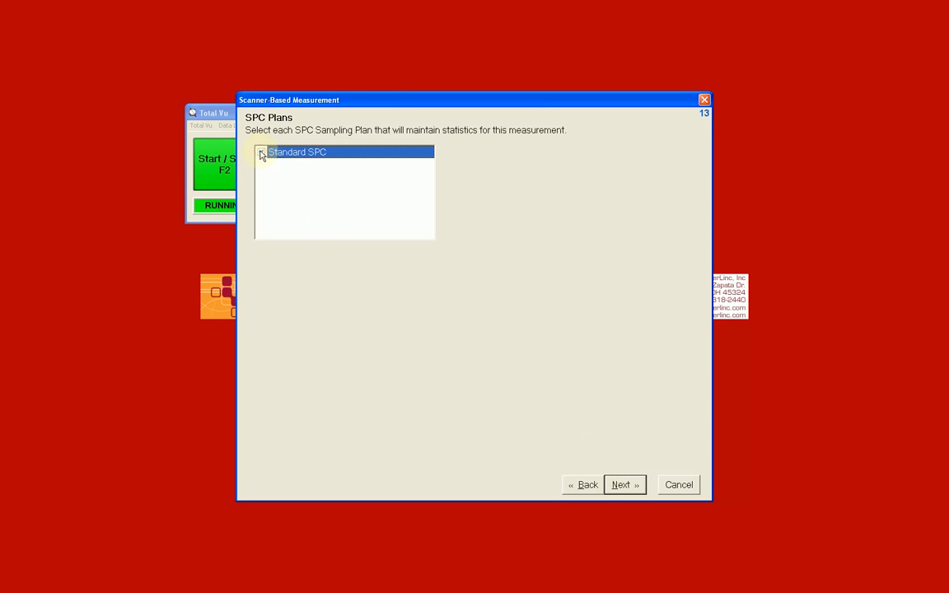
left_click(625, 485)
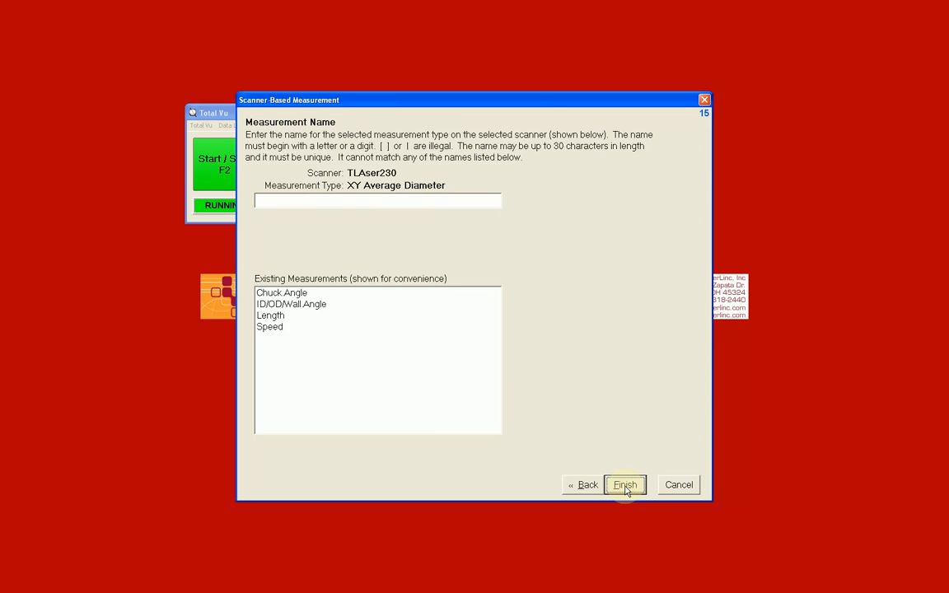
Step: Name the new measurement 330 ABC Discreet and finish the wizard
left_click(418, 201)
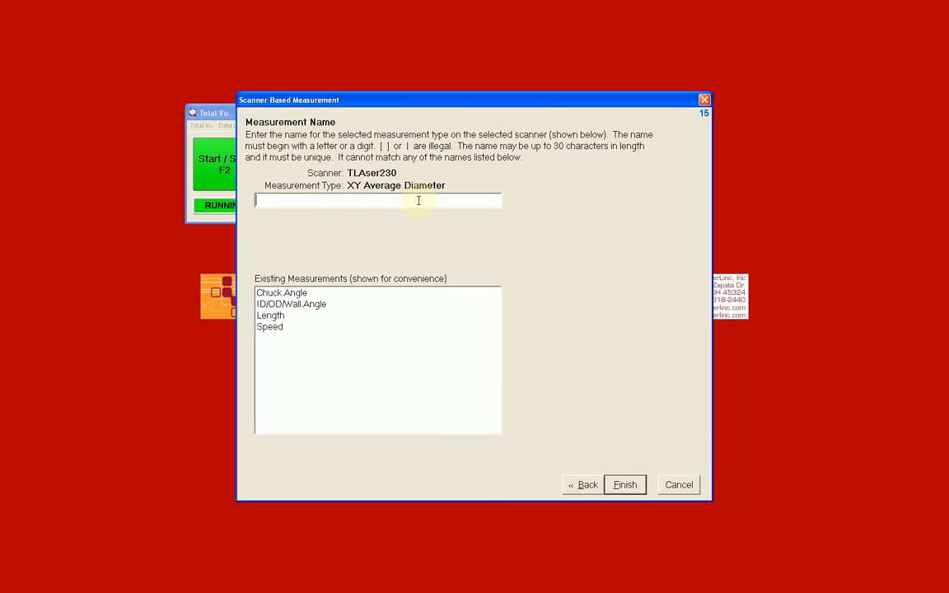
type("330 ABC Discreet")
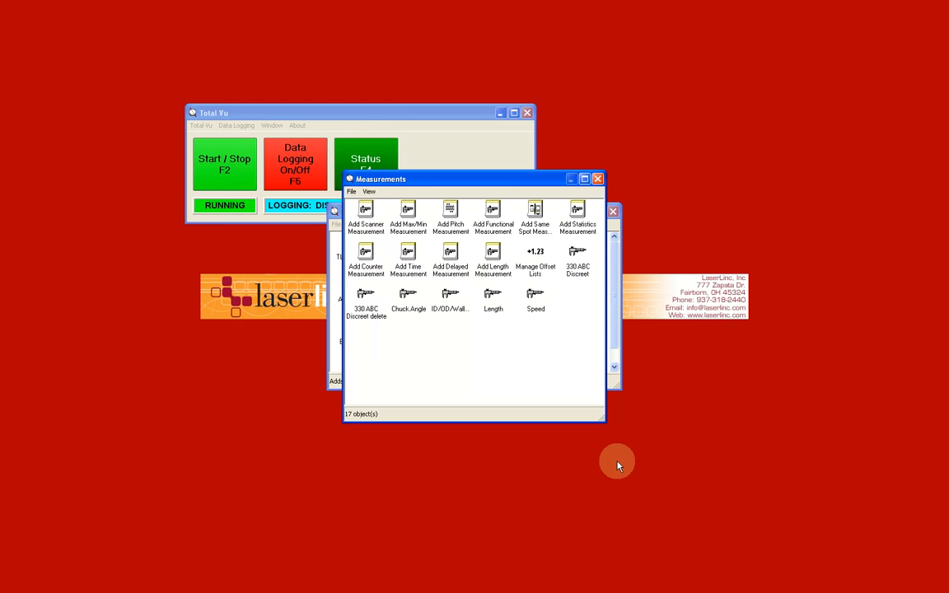
Step: Close the Measurements and Total Vu Configure windows
left_click(599, 179)
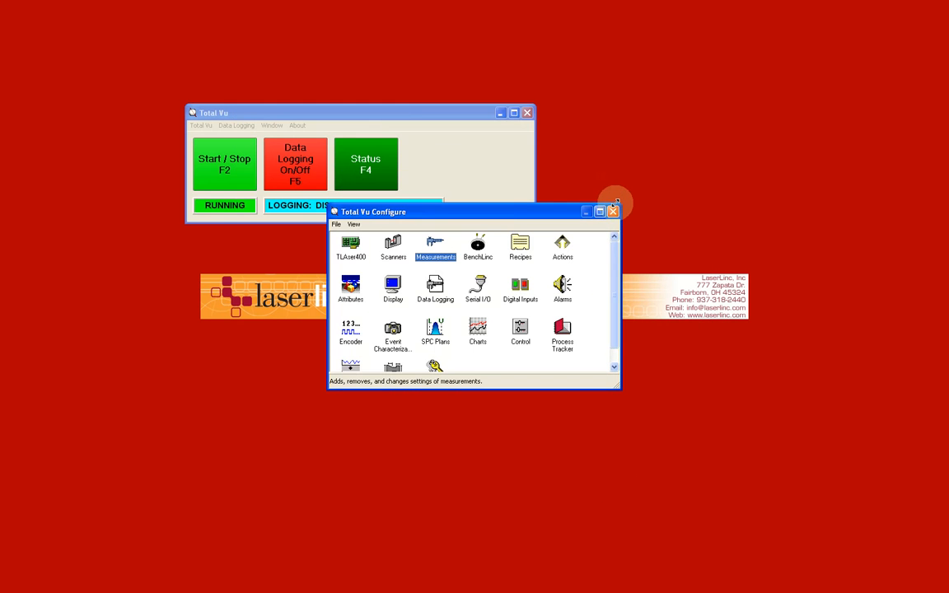
left_click(613, 211)
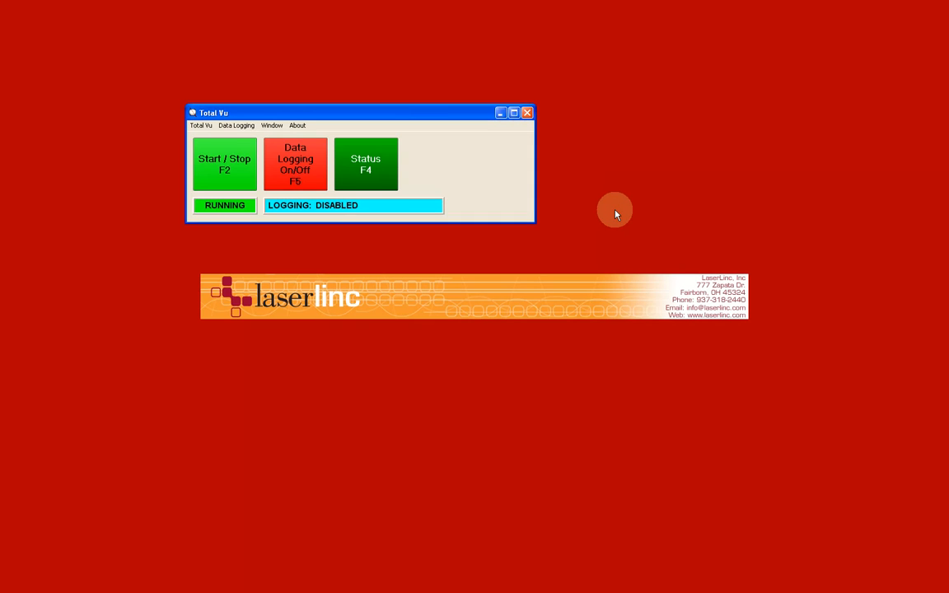